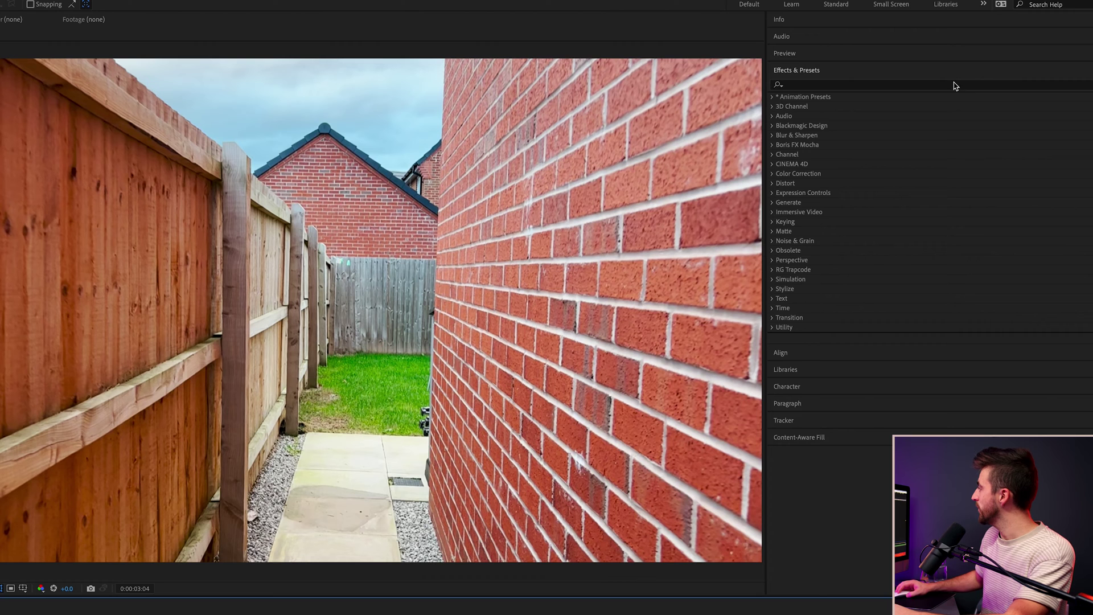
Put the cursor in the Effects & Presets search field, beside the alley footage
left_click(933, 85)
Apply 3D Camera Tracker (found via '3d camer') to the alley footage and play back the solved track
type("3")
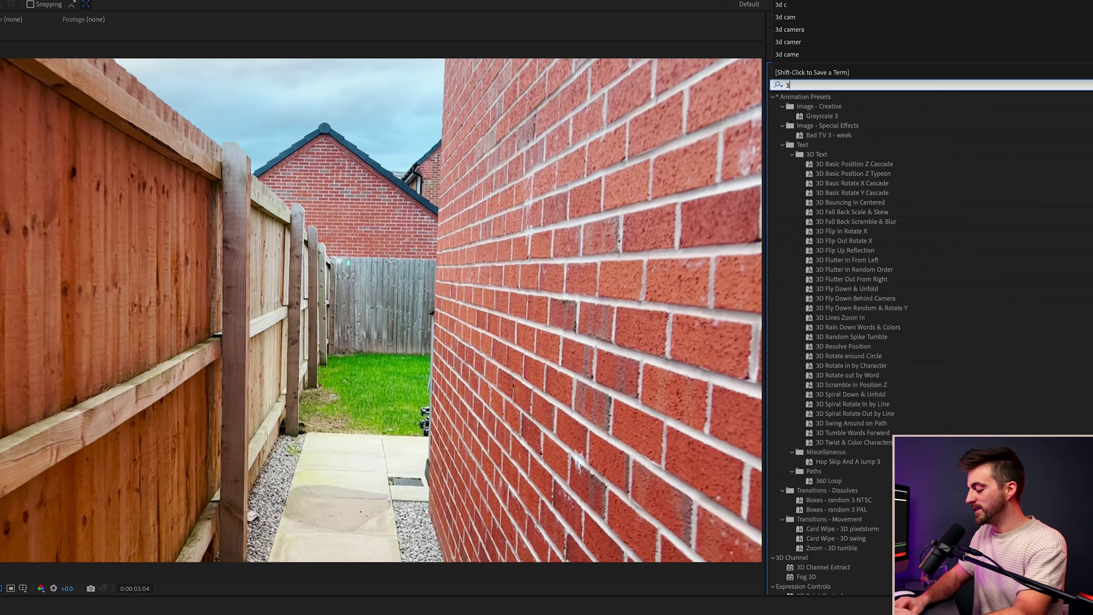
type("d camer")
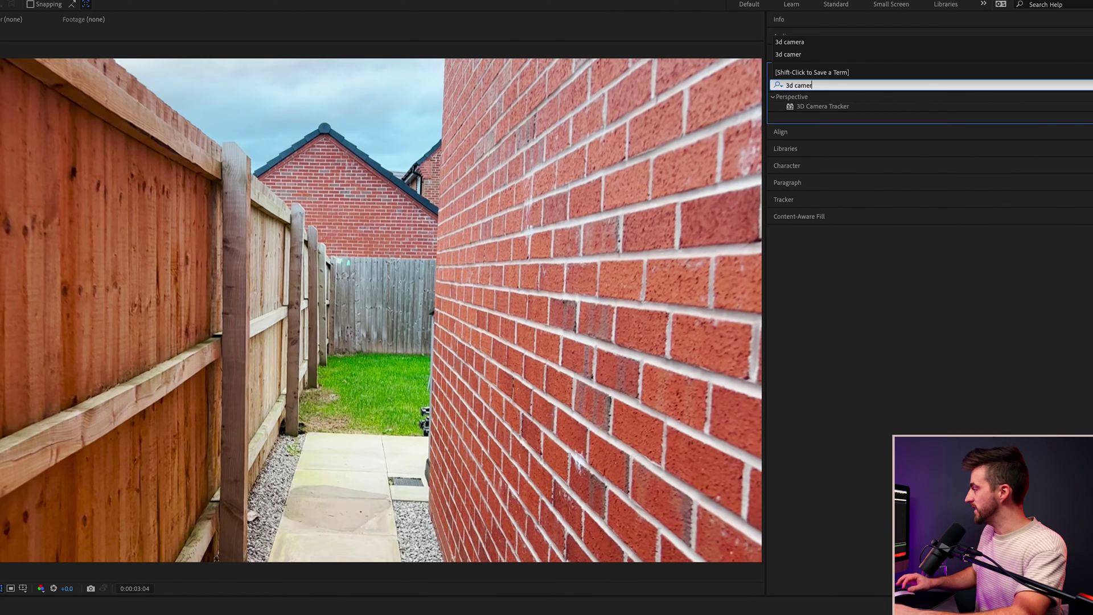
left_click(840, 106)
left_click_drag(811, 123, 235, 272)
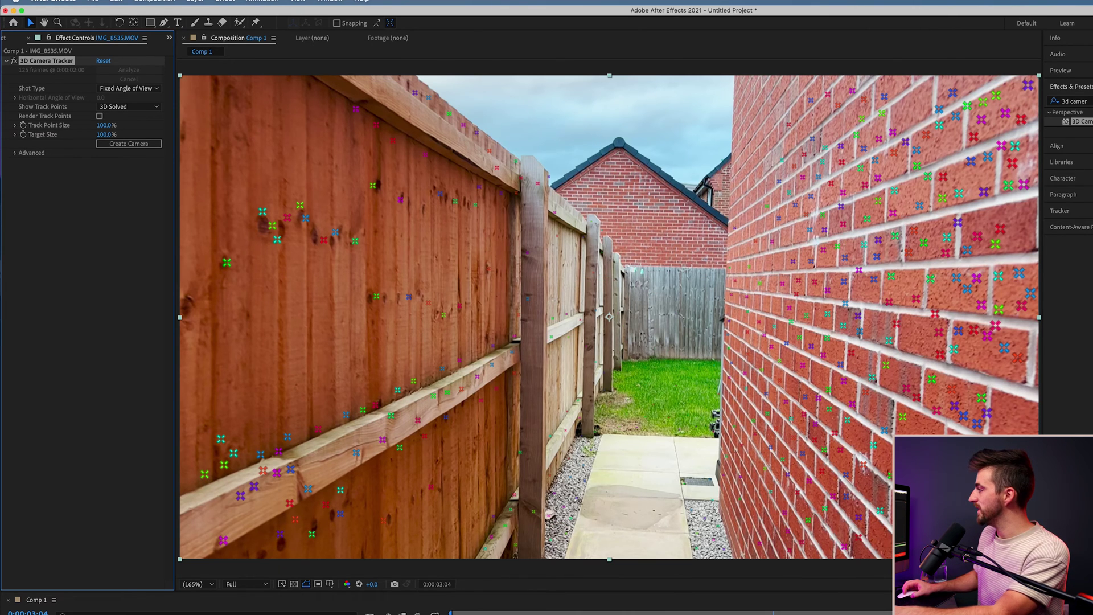
key("space")
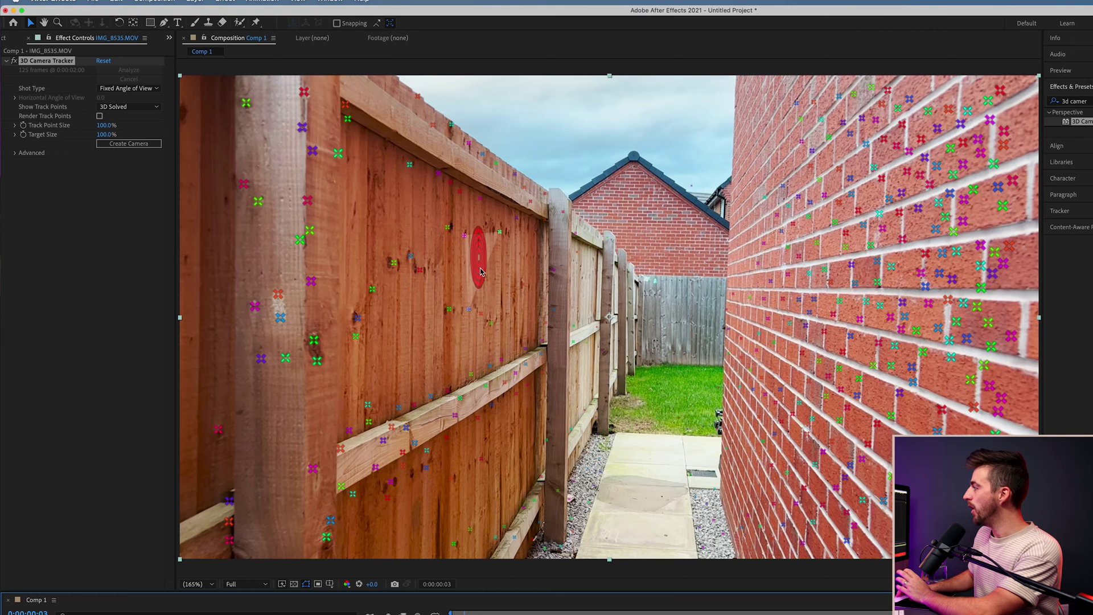
Select three track points on the left fence boards to show a target plane
left_click(479, 244)
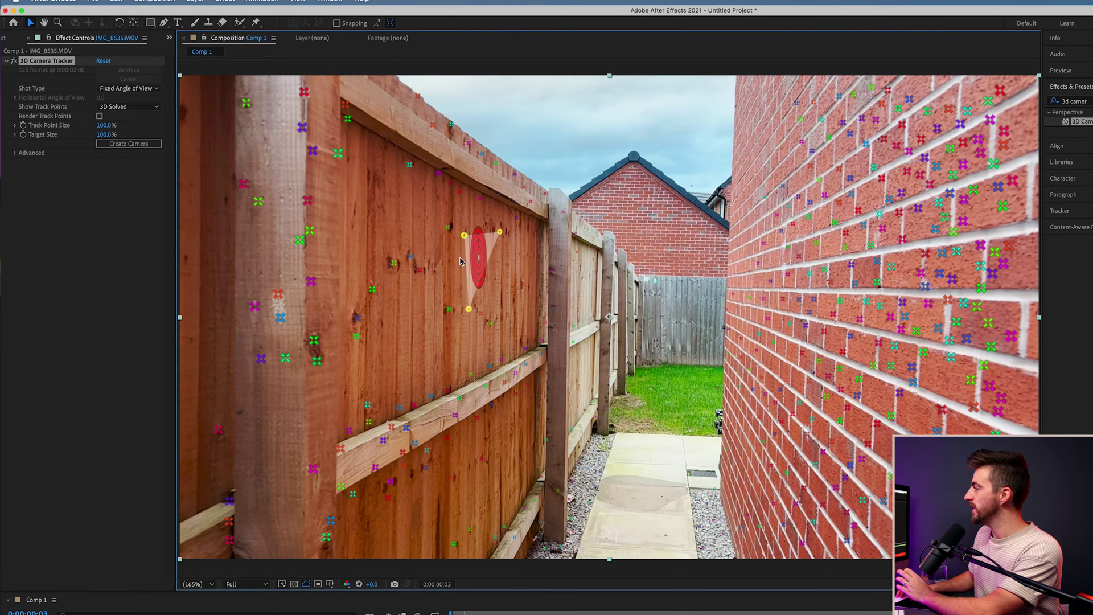
left_click(442, 238)
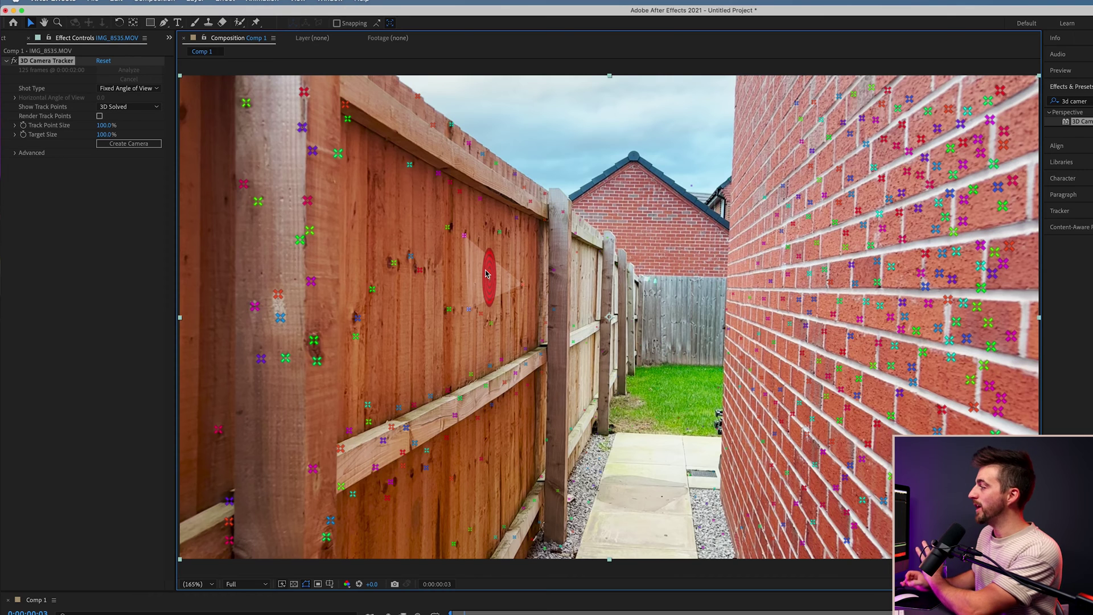
left_click(491, 264)
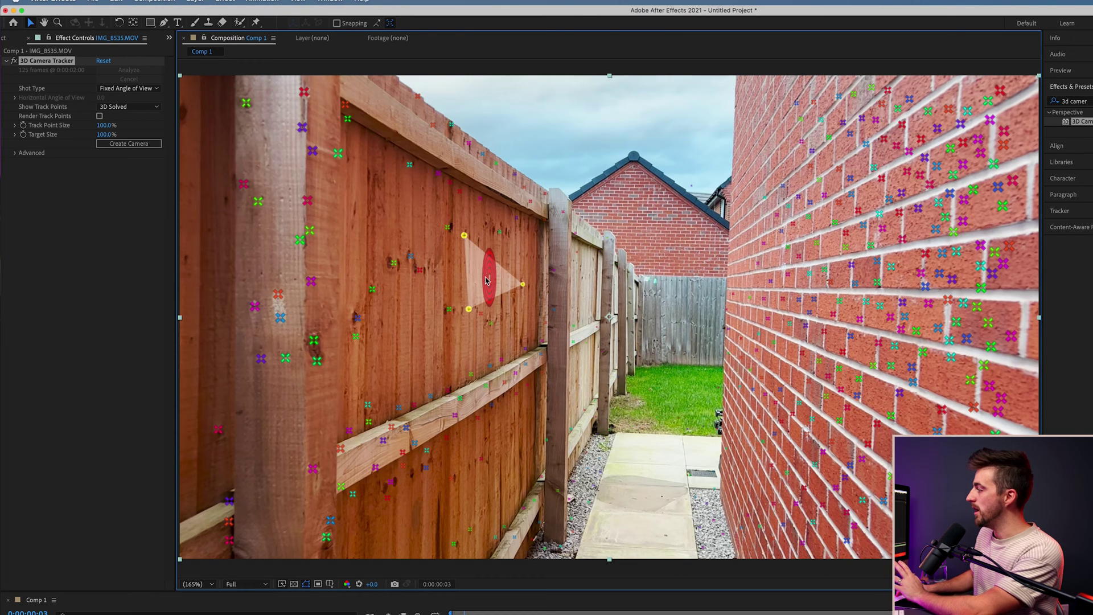
Create a Track Null and 3D Tracker Camera from the selected points and preview the tracking
right_click(487, 275)
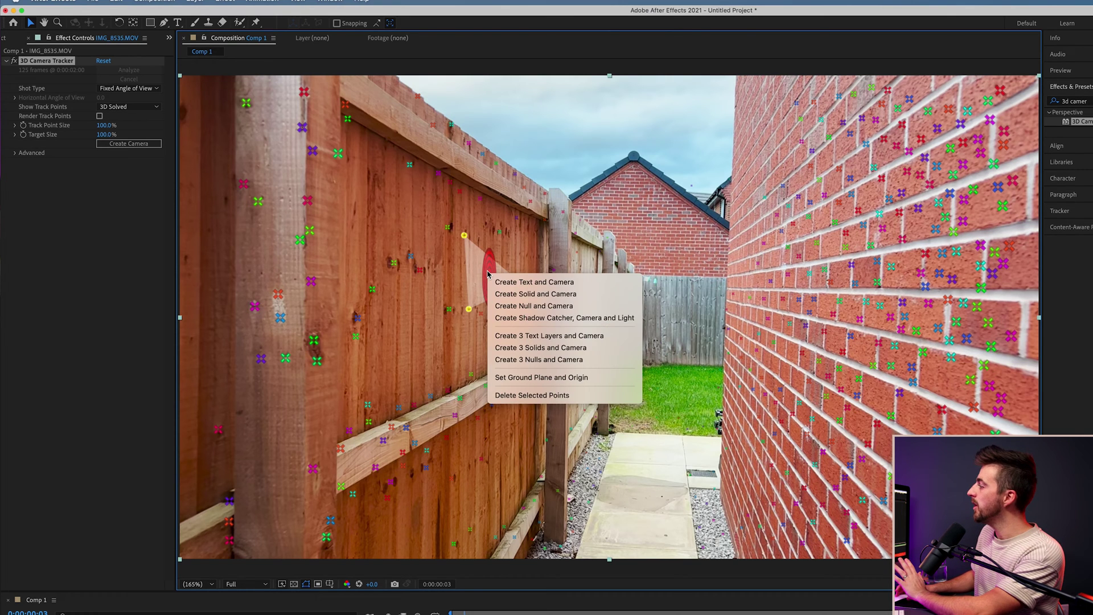
left_click(547, 306)
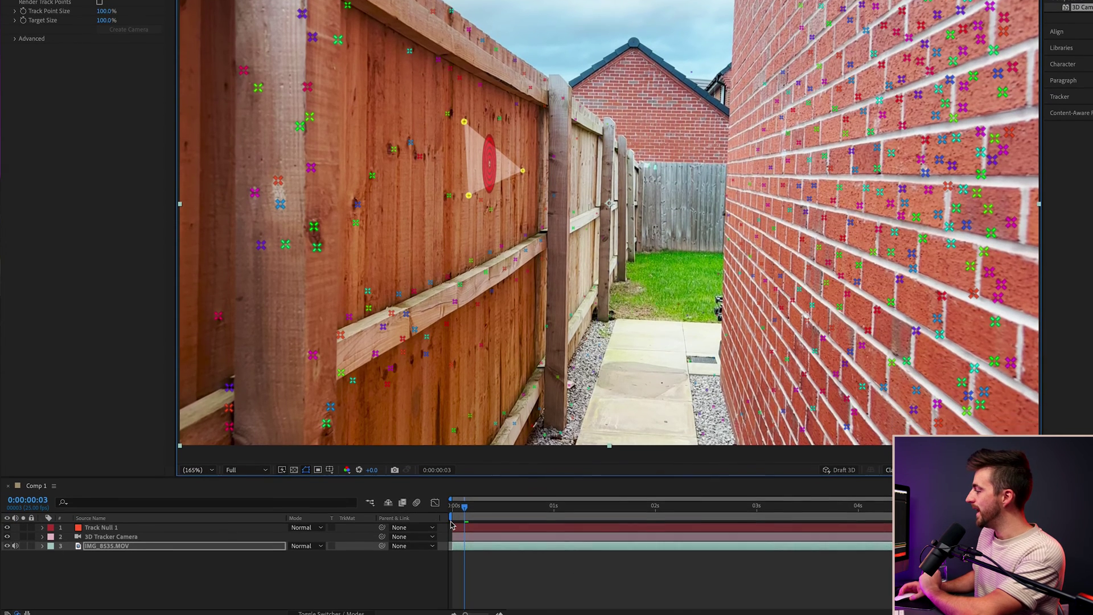
key("space")
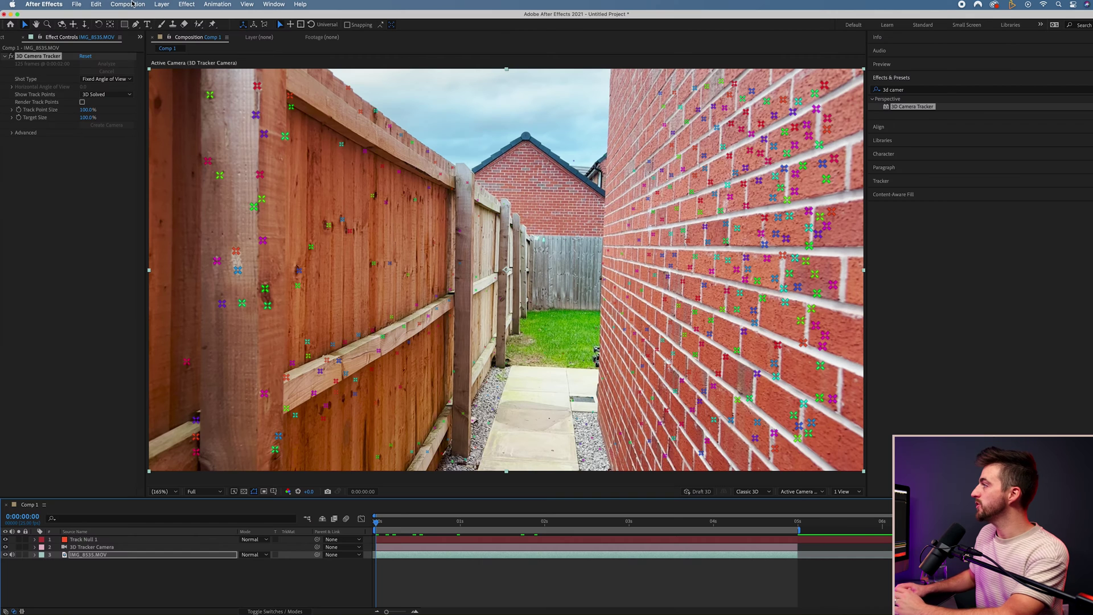
left_click(161, 4)
Add a royal blue solid layer (Medium Royal Blue Solid 1) and scale it down to a small rectangle
mouse_move(171, 17)
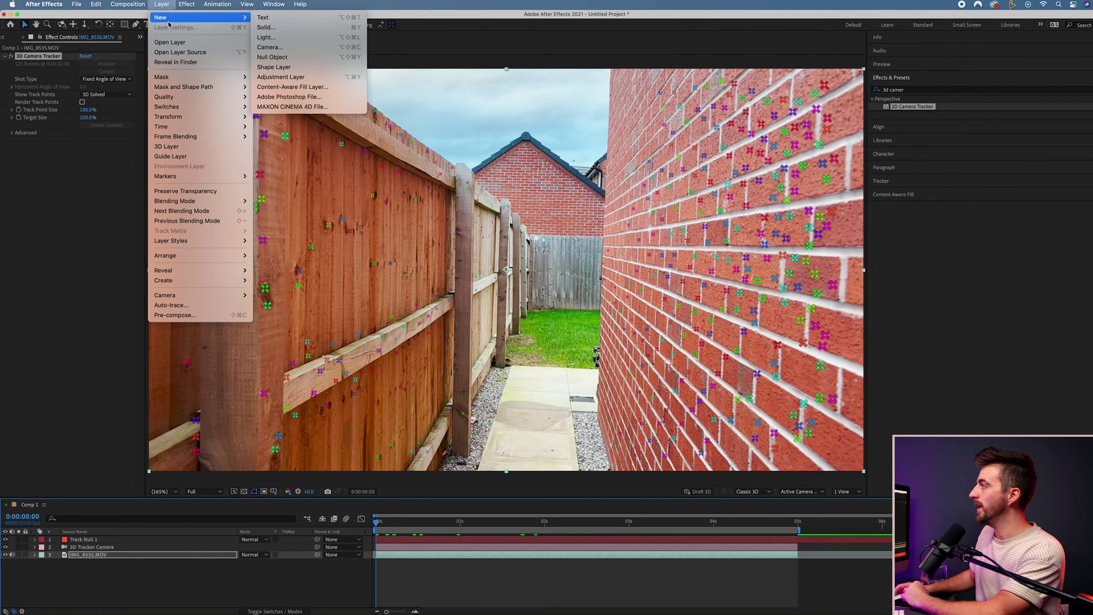
left_click(295, 28)
left_click(322, 279)
left_click_drag(182, 321, 184, 306)
left_click_drag(193, 342, 193, 325)
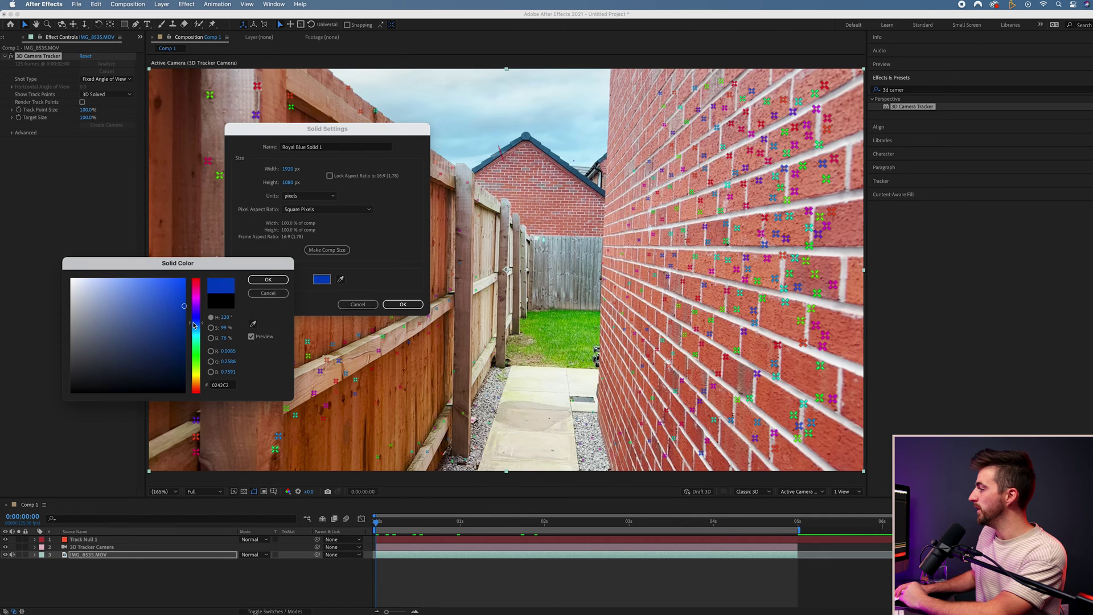
left_click(270, 280)
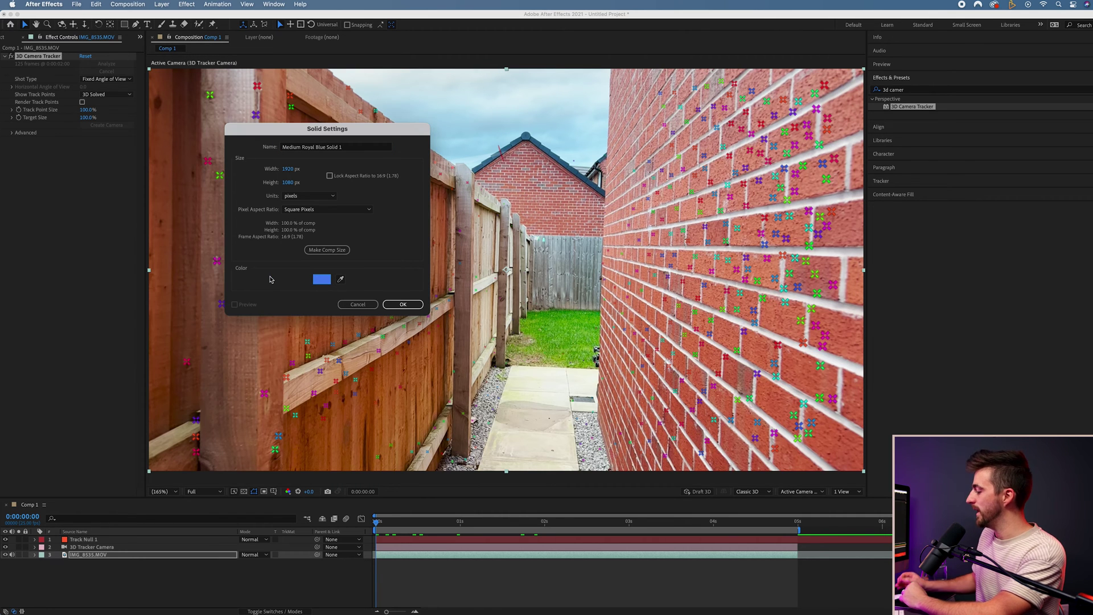
left_click(414, 307)
left_click_drag(863, 70, 568, 235)
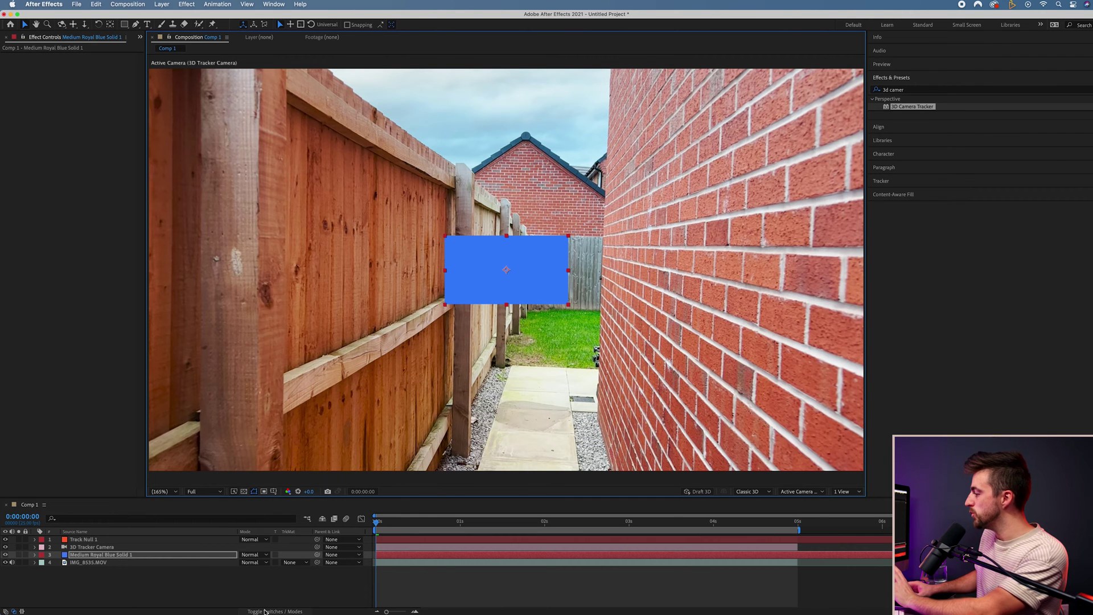
Turn on the 3D switch for Track Null 1 and the blue solid, preview, and expand the solid's properties
left_click(267, 611)
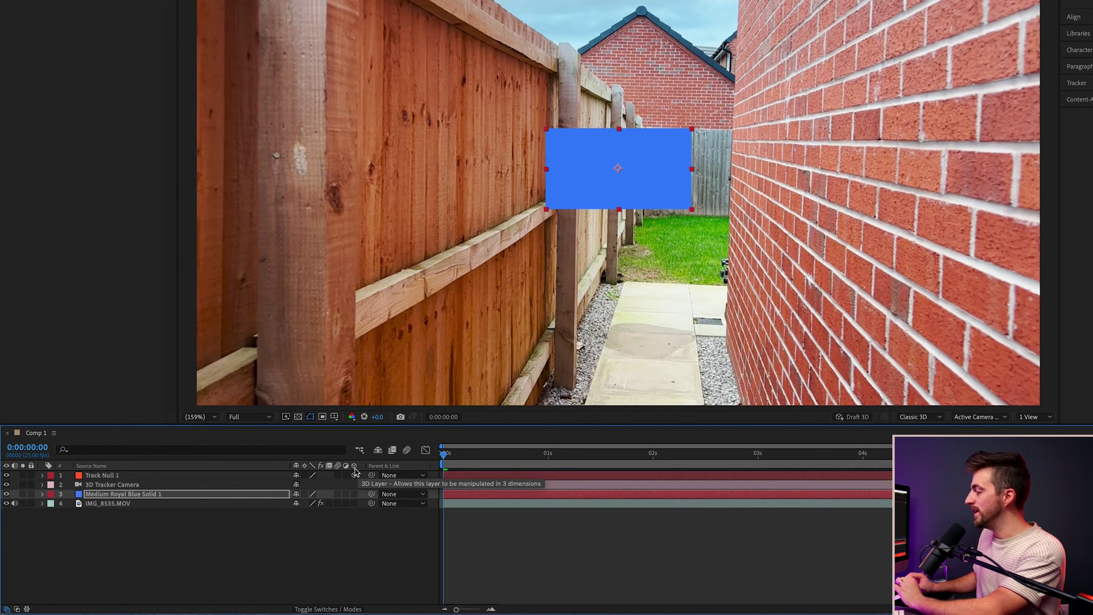
left_click(354, 474)
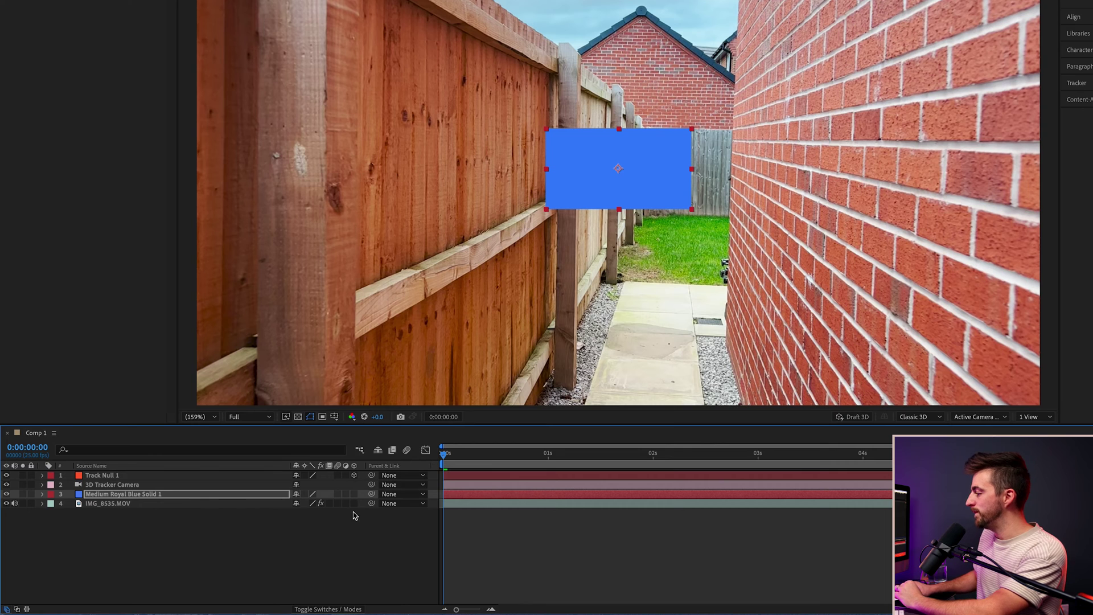
left_click(141, 494)
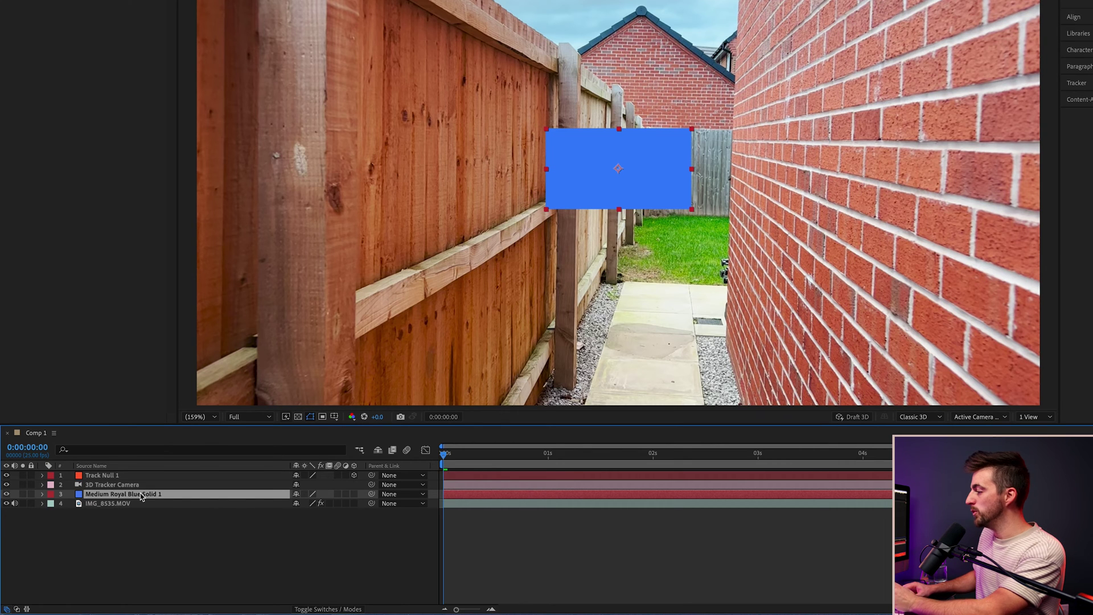
left_click(354, 494)
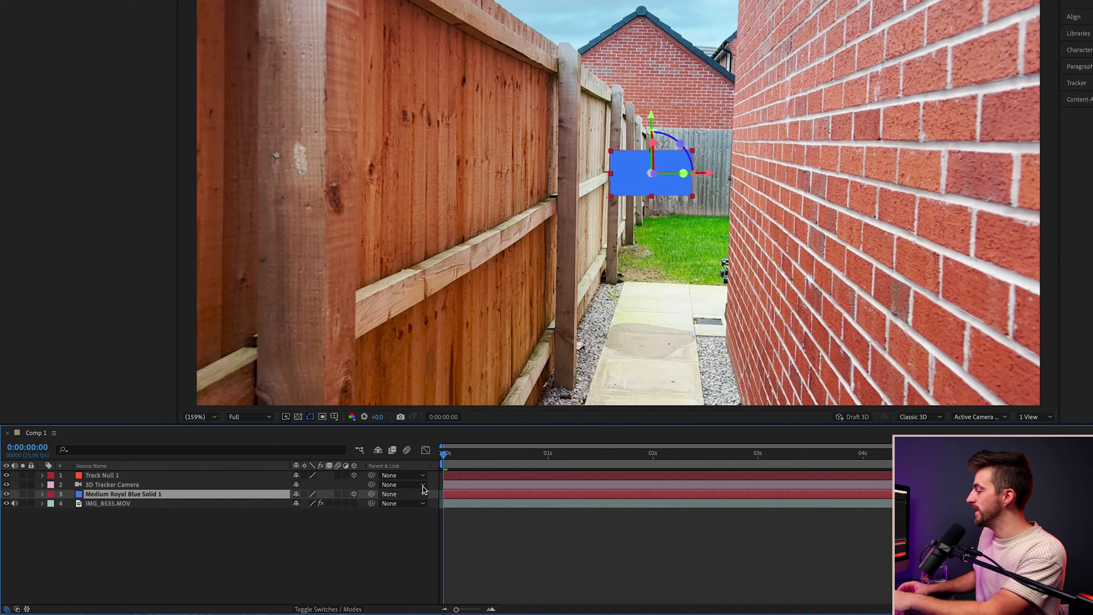
key("space")
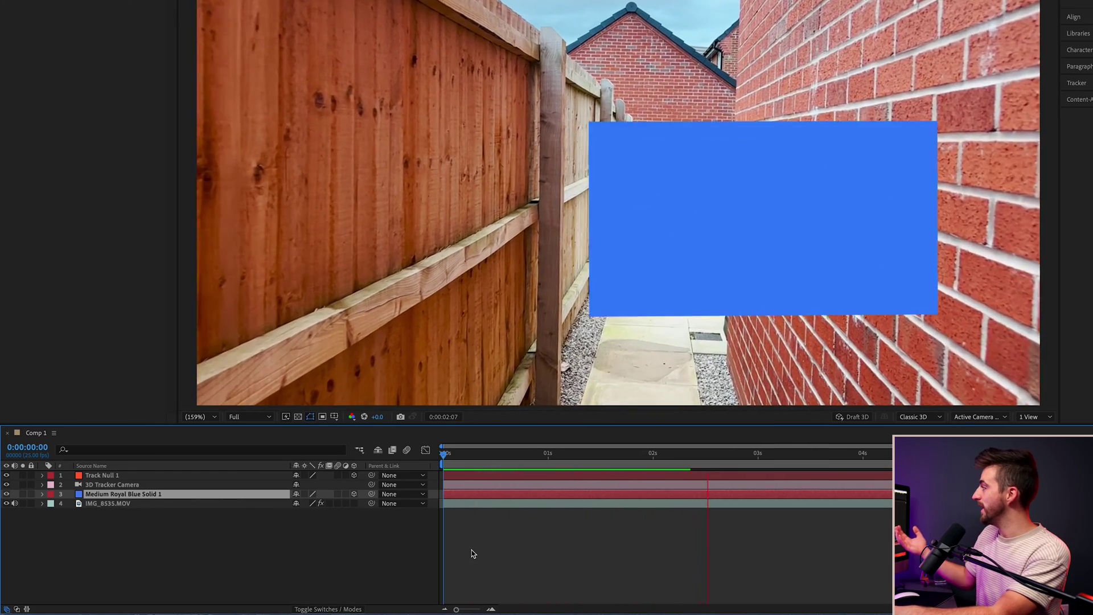
key("space")
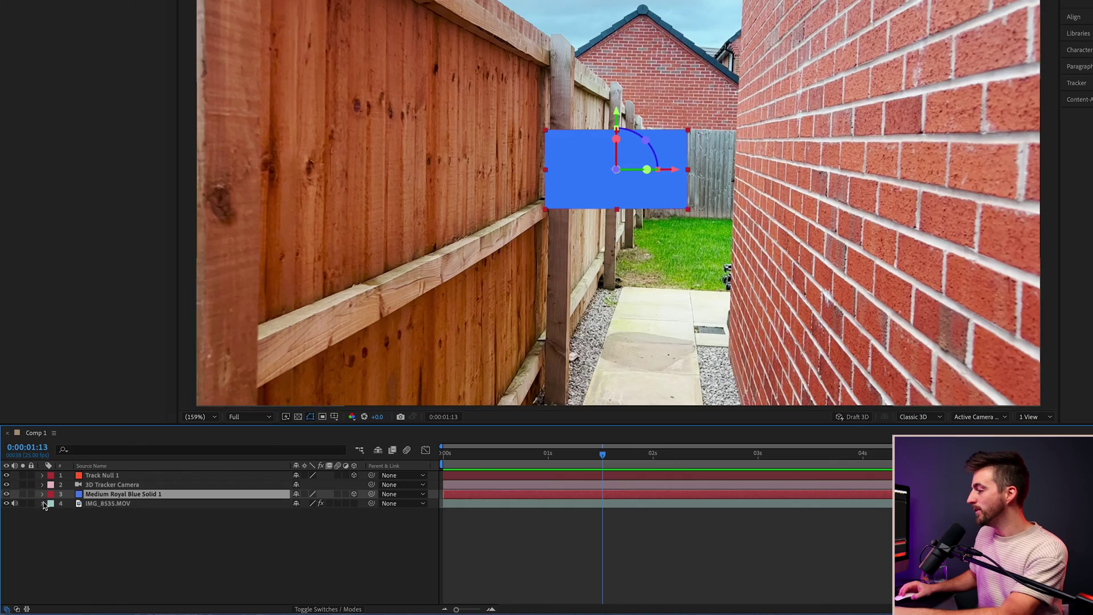
left_click(43, 494)
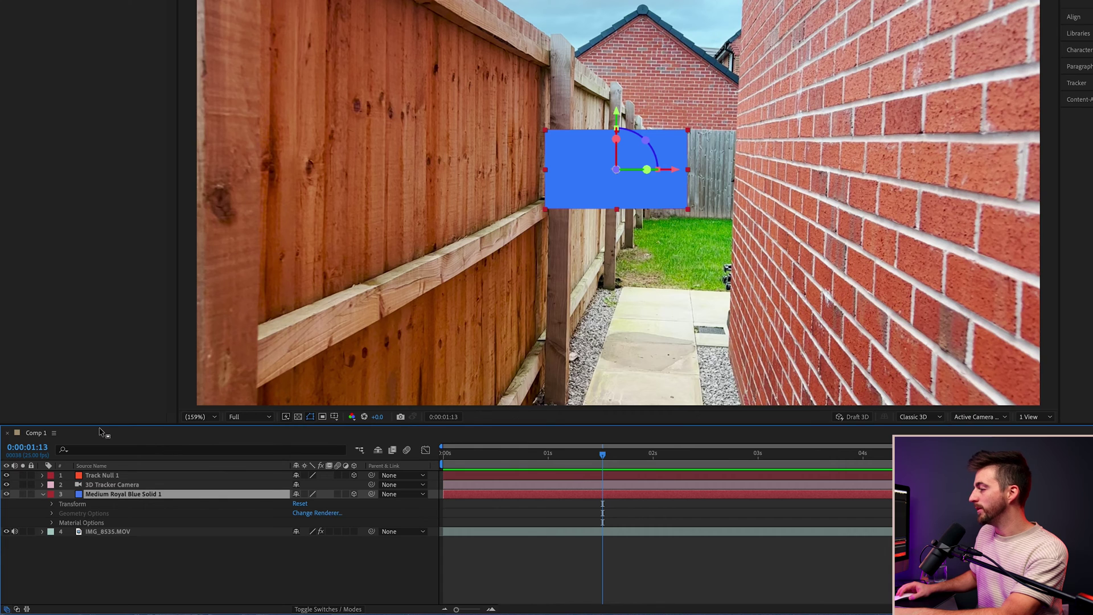
Slide the blue solid left onto the fence at Position X 524
left_click_drag(99, 425, 106, 360)
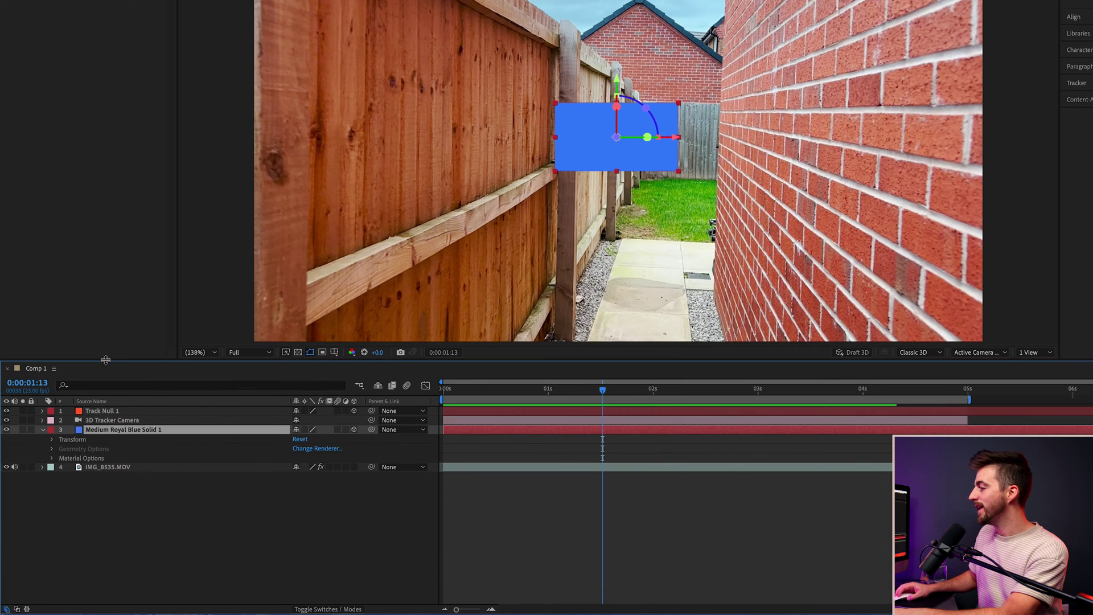
left_click(52, 440)
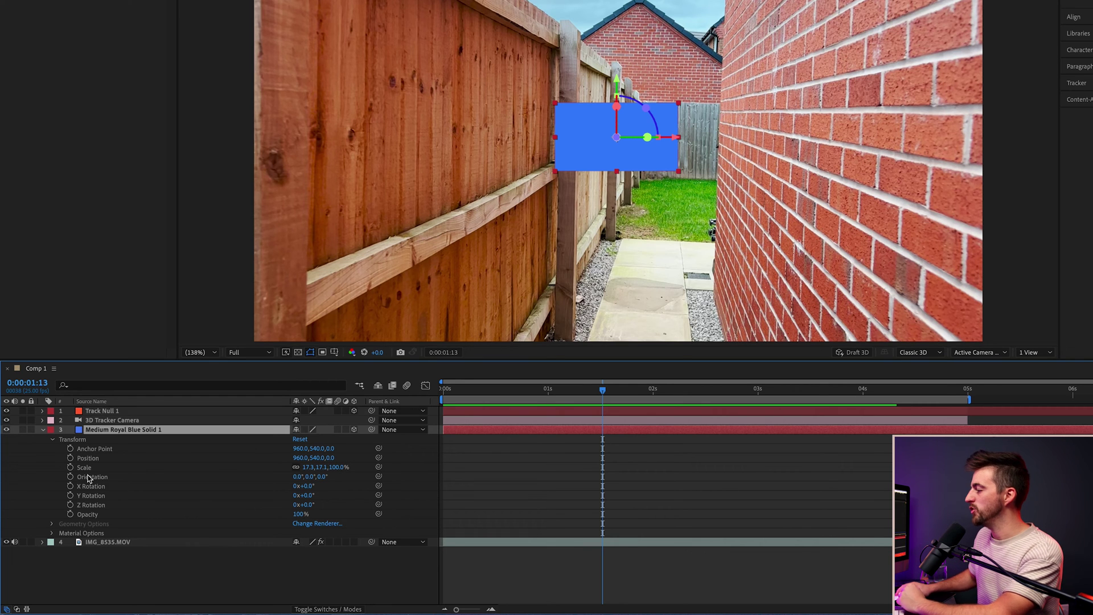
left_click(91, 495)
left_click_drag(300, 460, 64, 460)
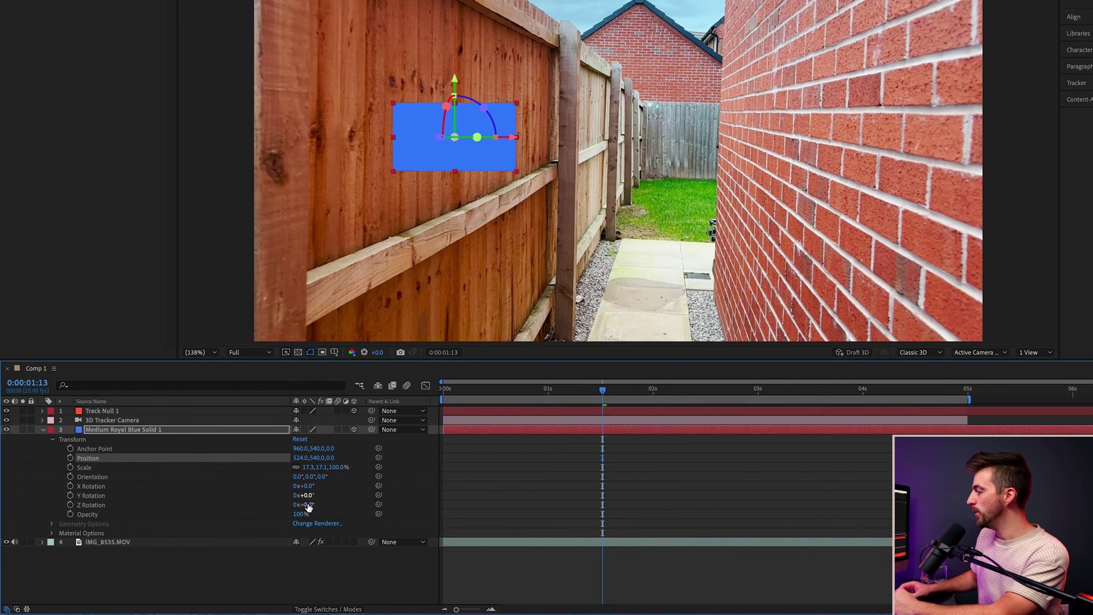
Turn the solid to -73° Y Rotation along the fence, undoing a trial X tilt, then preview
left_click_drag(307, 488, 279, 485)
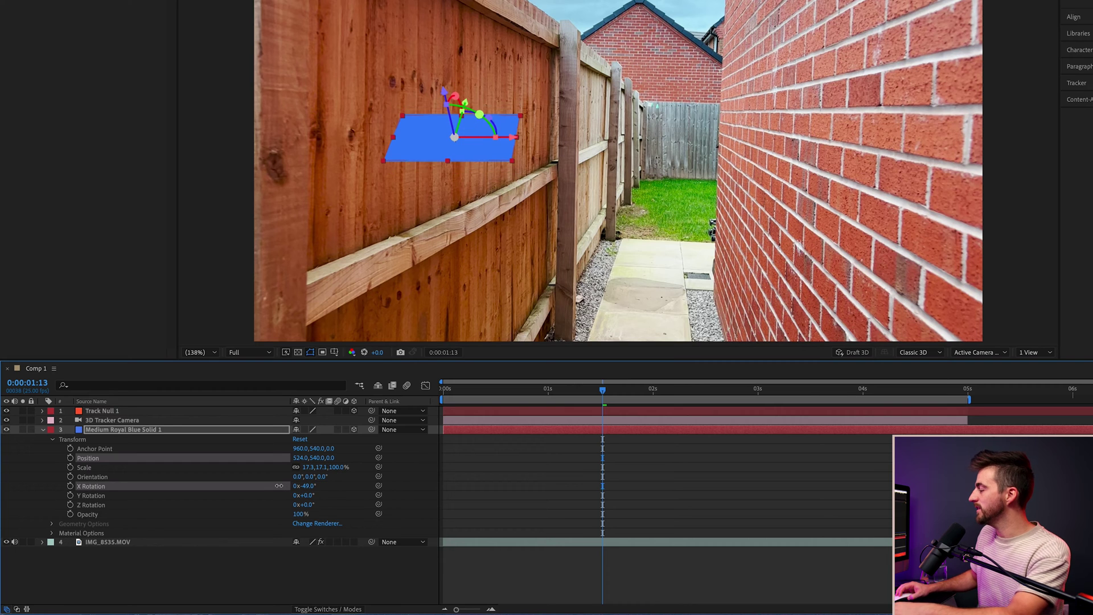
key("ctrl+z")
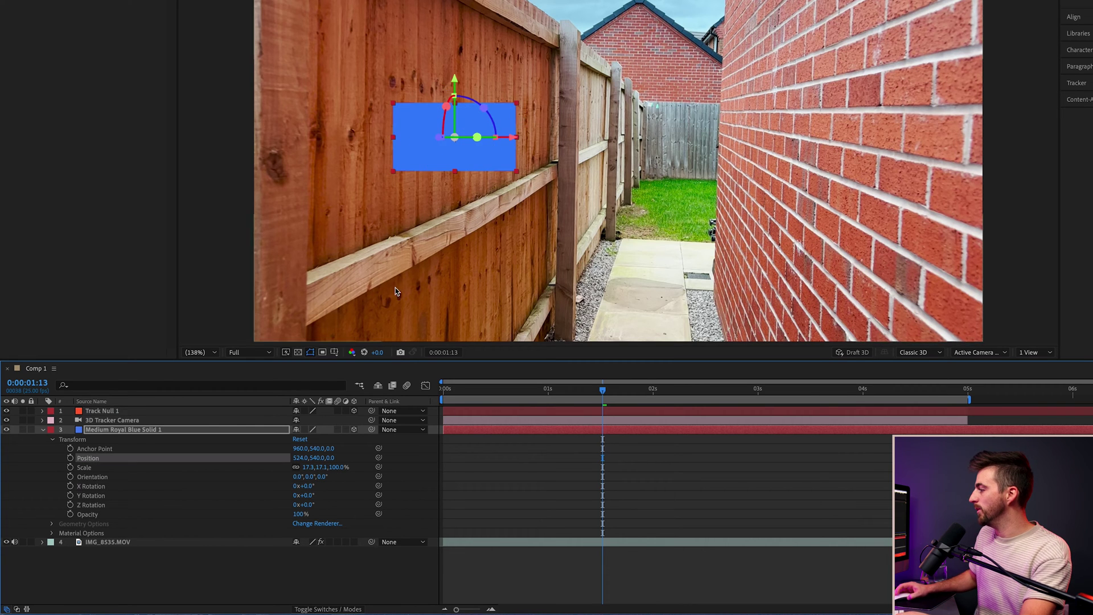
left_click_drag(309, 496, 268, 497)
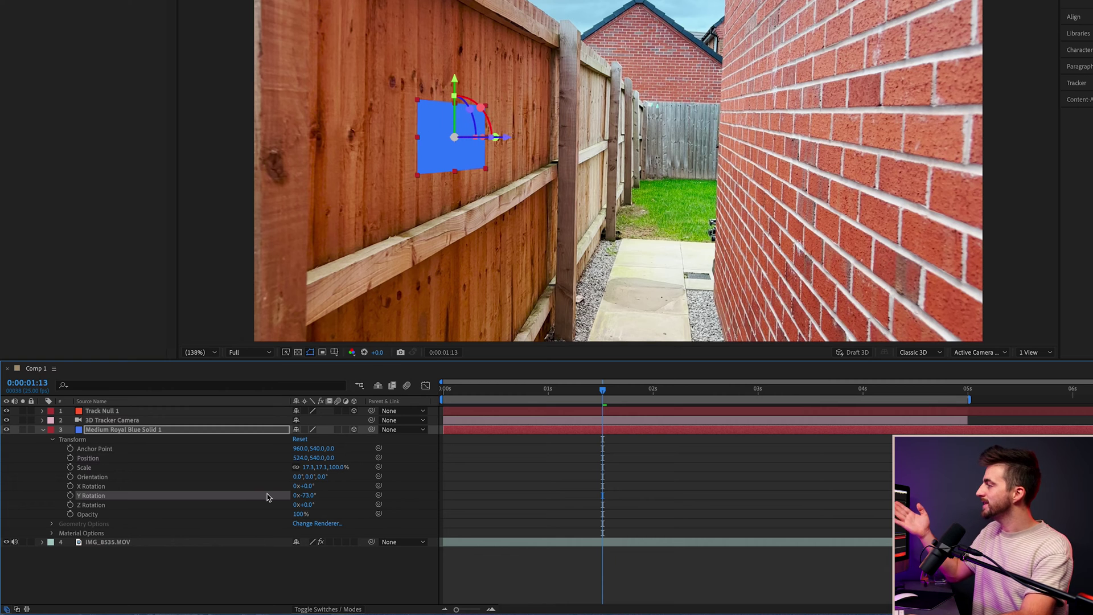
key("space")
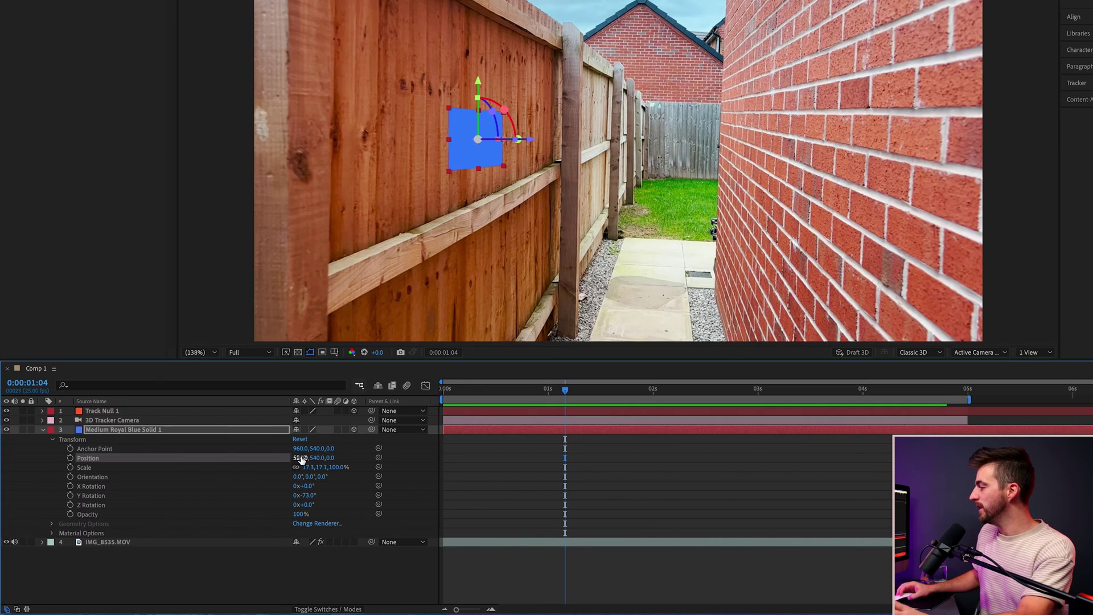
left_click_drag(301, 459, 351, 480)
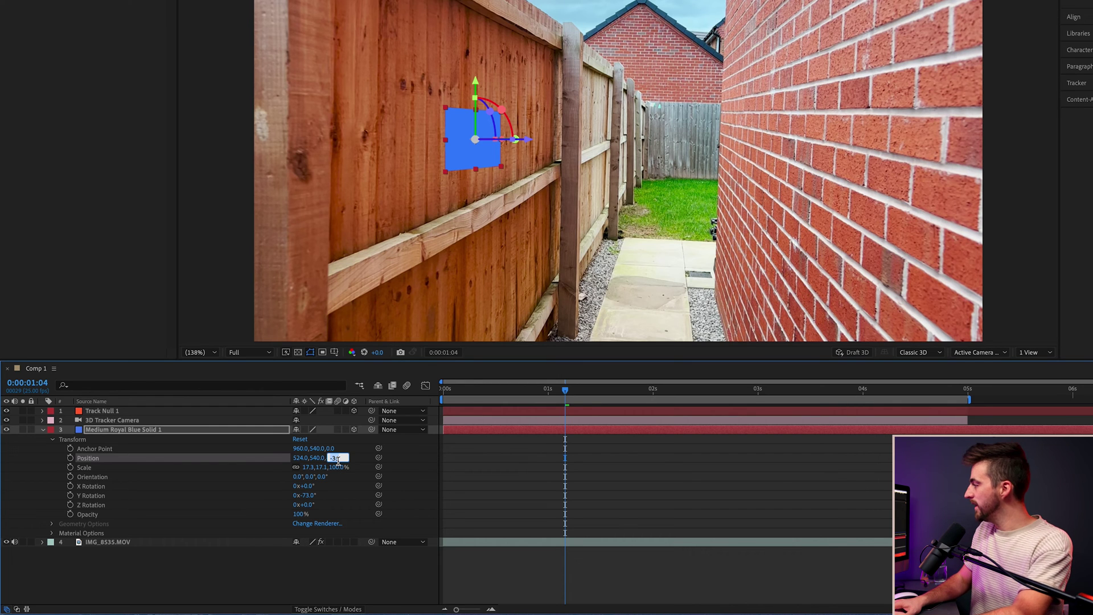
Set the solid's Position Z to 2000, shift it further left, enlarge it, and preview
key("Return")
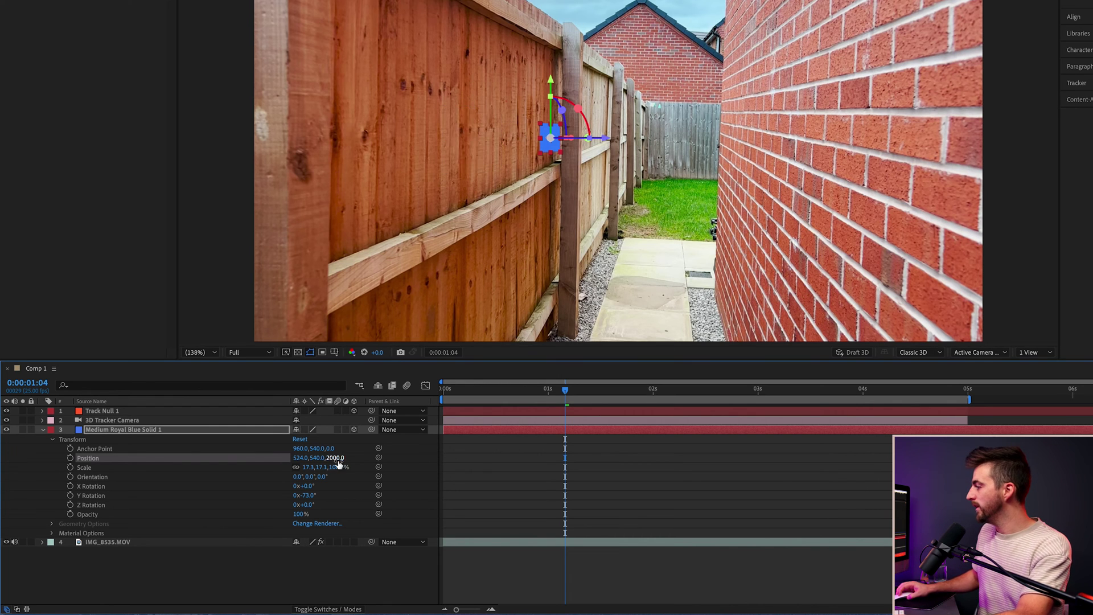
left_click_drag(300, 461, 47, 480)
left_click_drag(310, 466, 613, 504)
left_click(613, 501)
key("space")
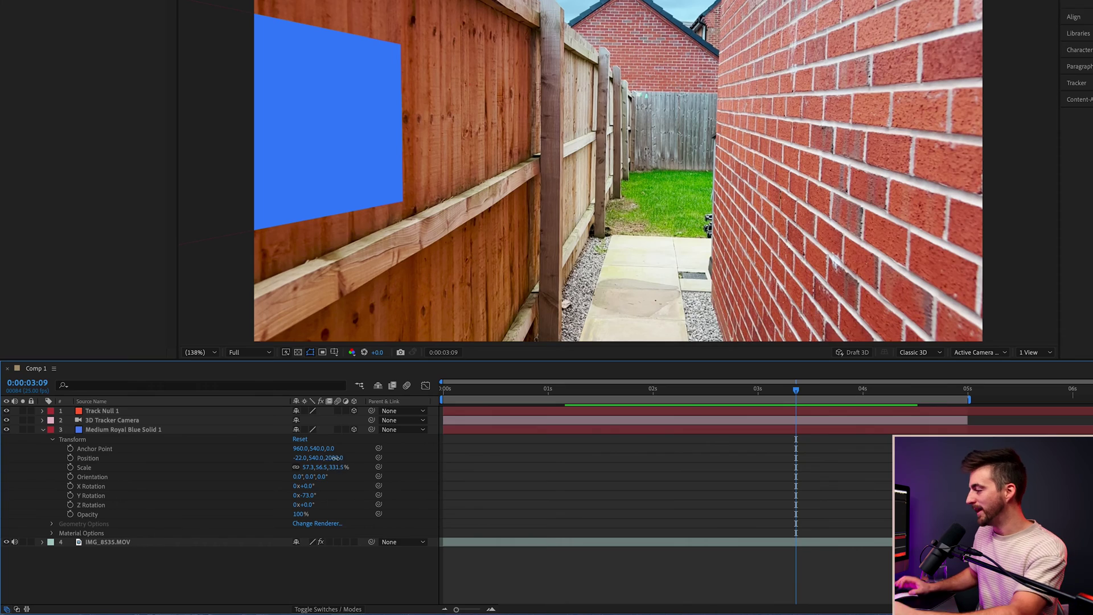
Push the solid deeper to Z 5000 and replay from the first frame to check it tracks
key("Return")
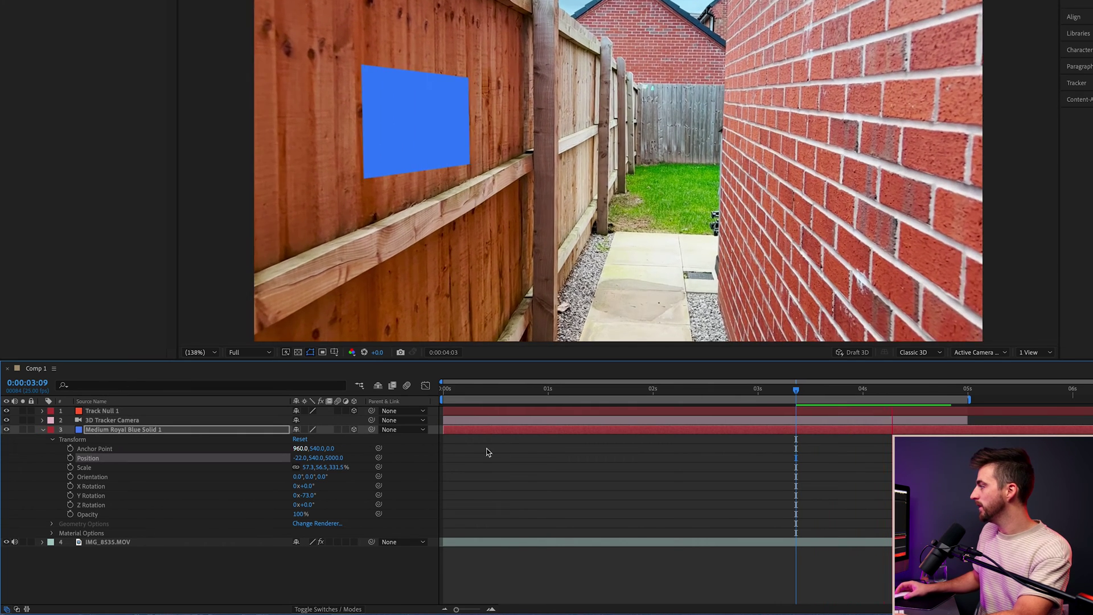
key("Home")
key("space")
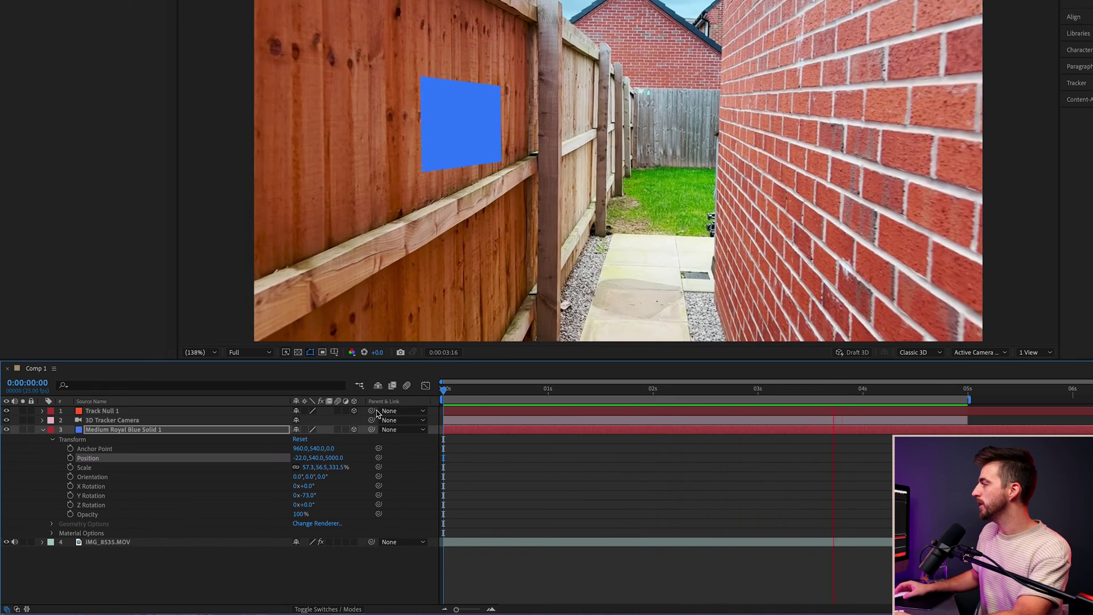
key("space")
key("Home")
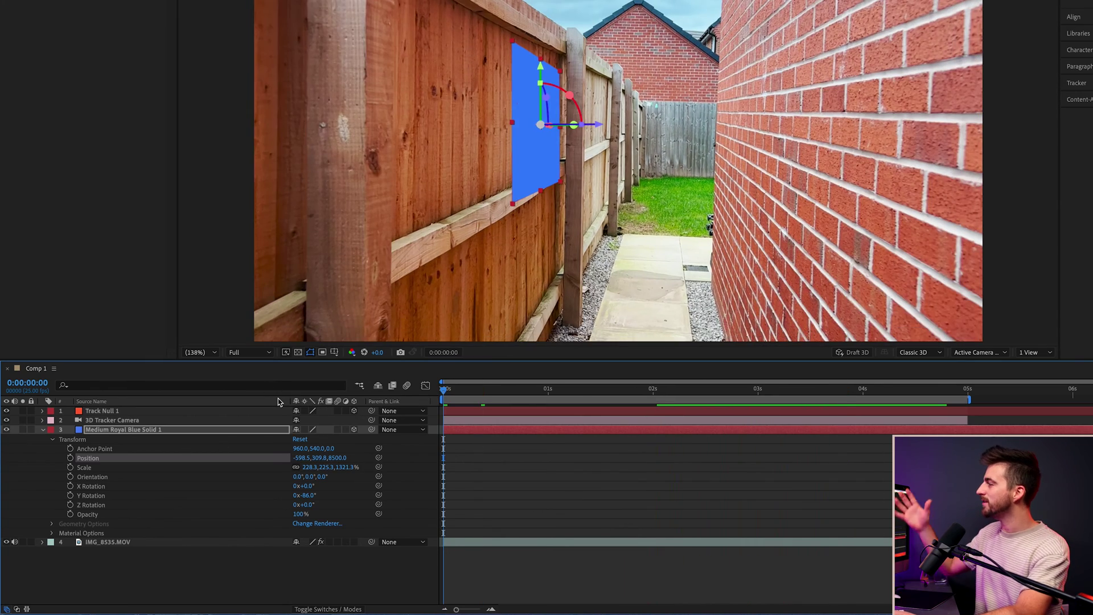
key("space")
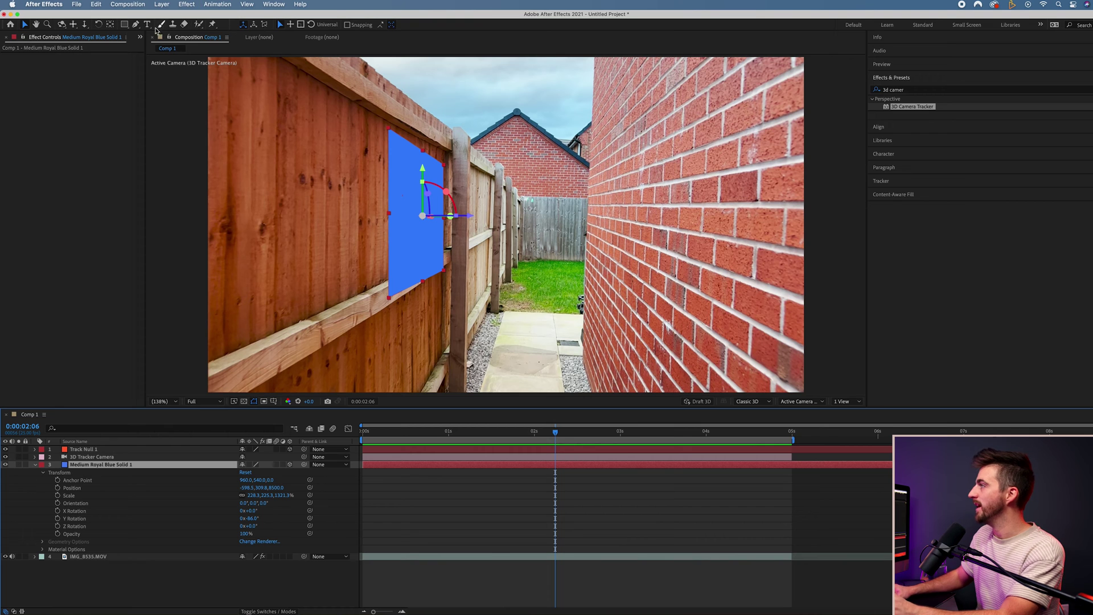
Type a centred two-line 'BROOKER FILMS' text layer in the viewer
left_click(147, 24)
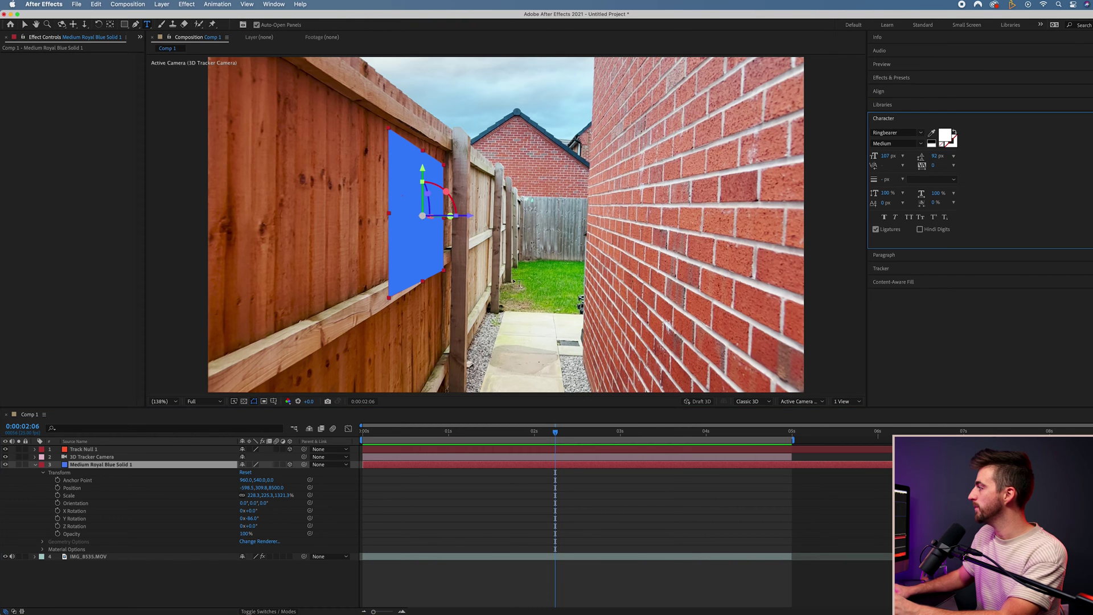
left_click(503, 218)
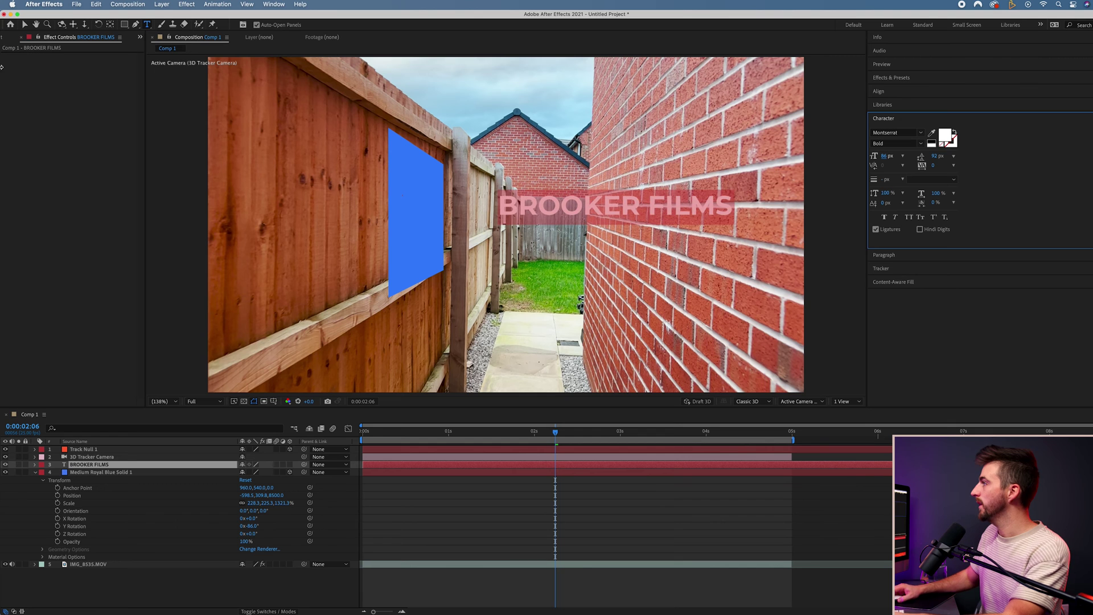
left_click_drag(514, 208, 464, 213)
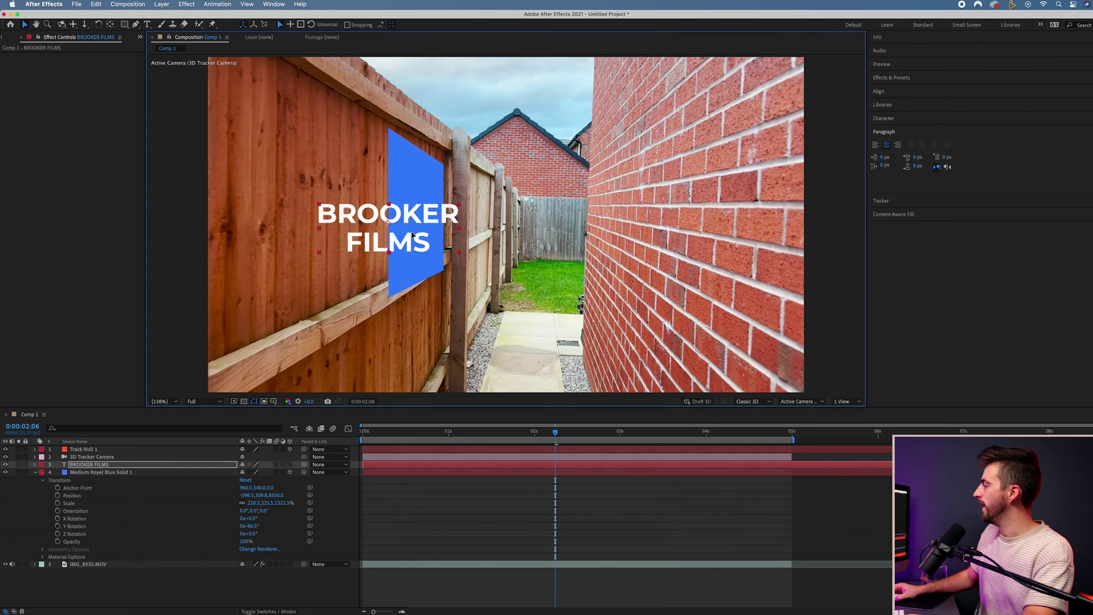
left_click_drag(383, 230, 522, 227)
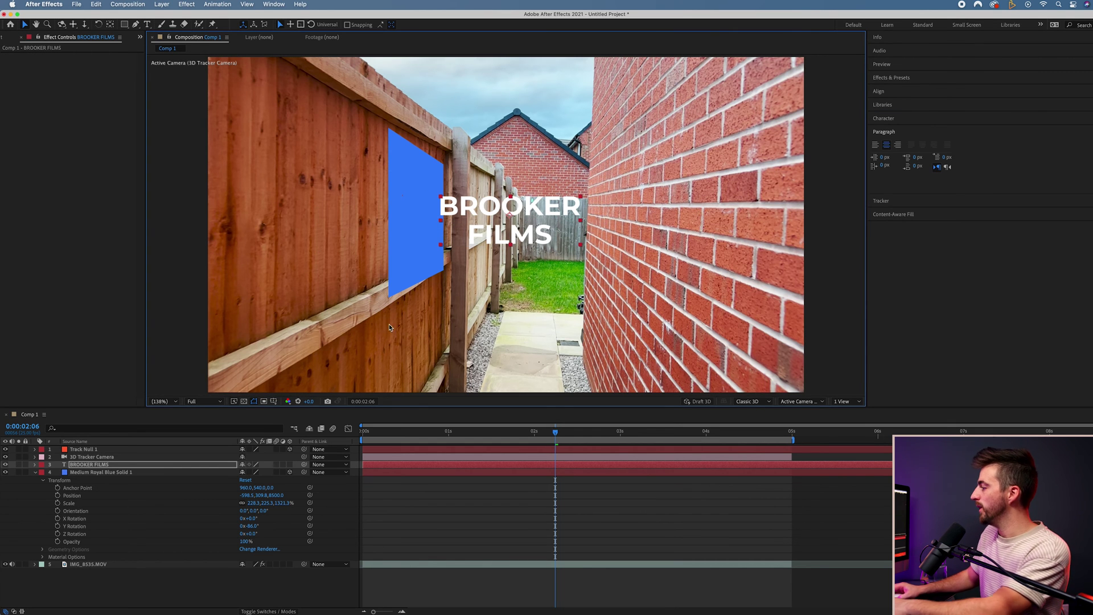
Make the BROOKER FILMS layer 3D, shift it left, and preview from the start
left_click(290, 465)
left_click_drag(460, 268, 406, 265)
key("Home")
key("space")
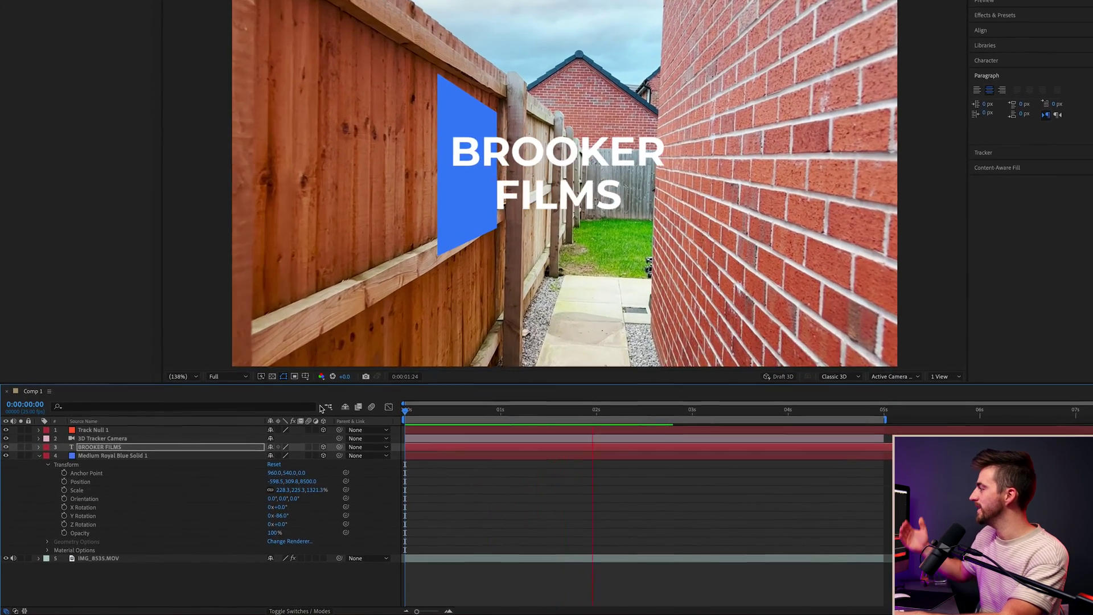
Set the BROOKER FILMS text's Position Z to 8500 and preview the scene from the first frame
key("space")
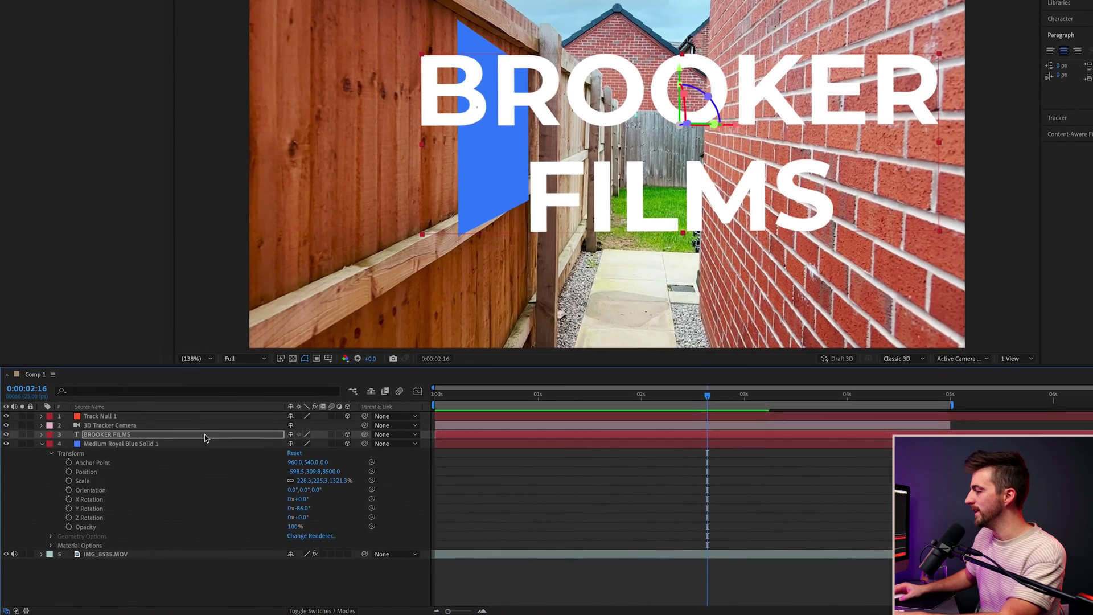
left_click(43, 428)
left_click(53, 447)
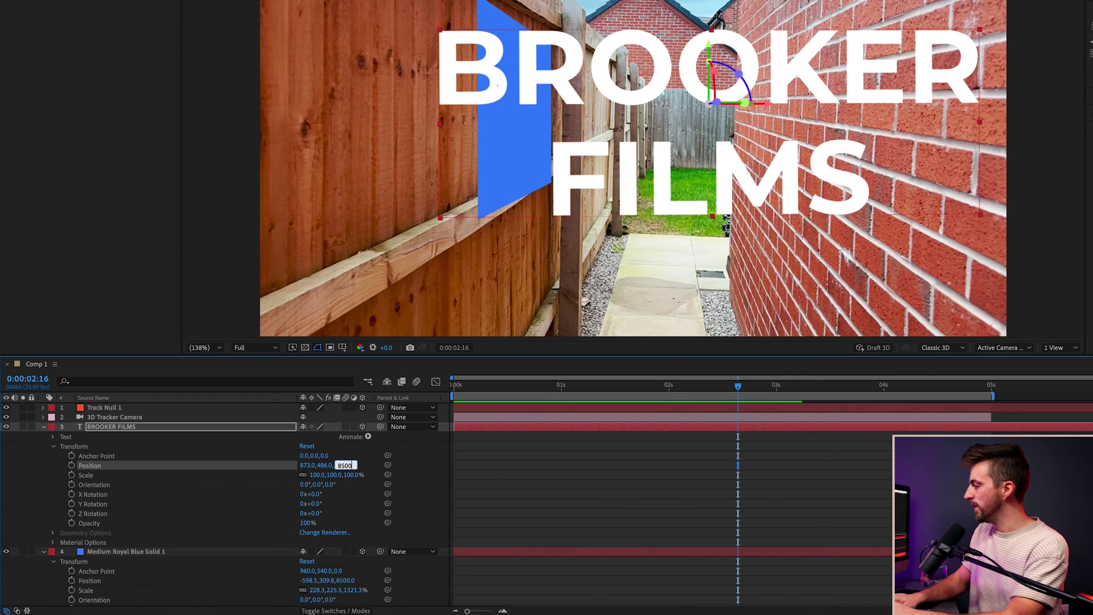
key("Return")
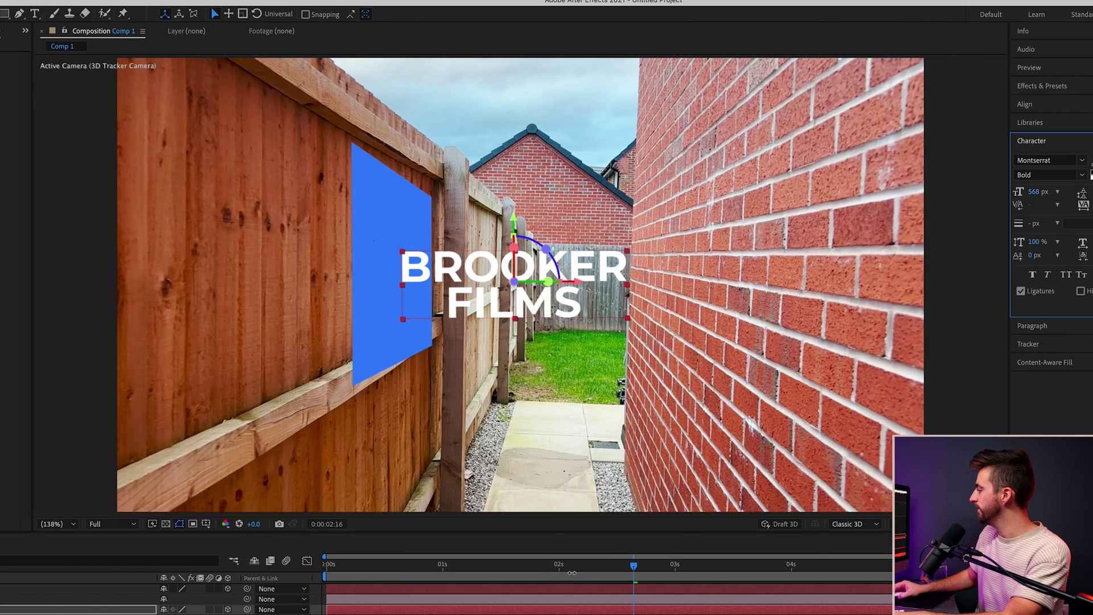
key("Home")
key("space")
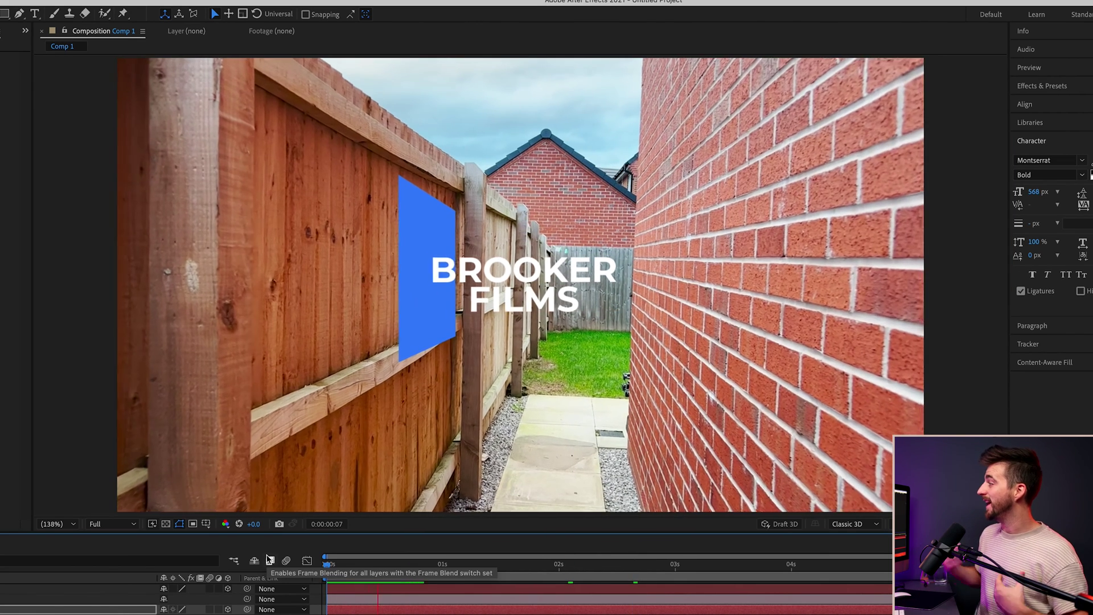